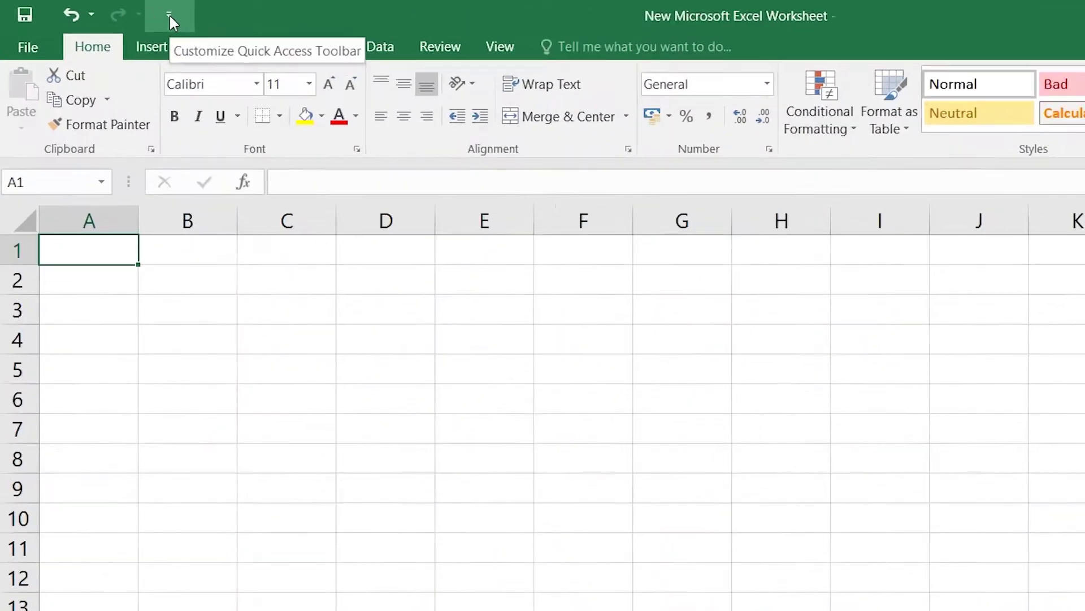
Step: Look over the Quick Access Toolbar customization choices and view the workbook's Print page
click(111, 11)
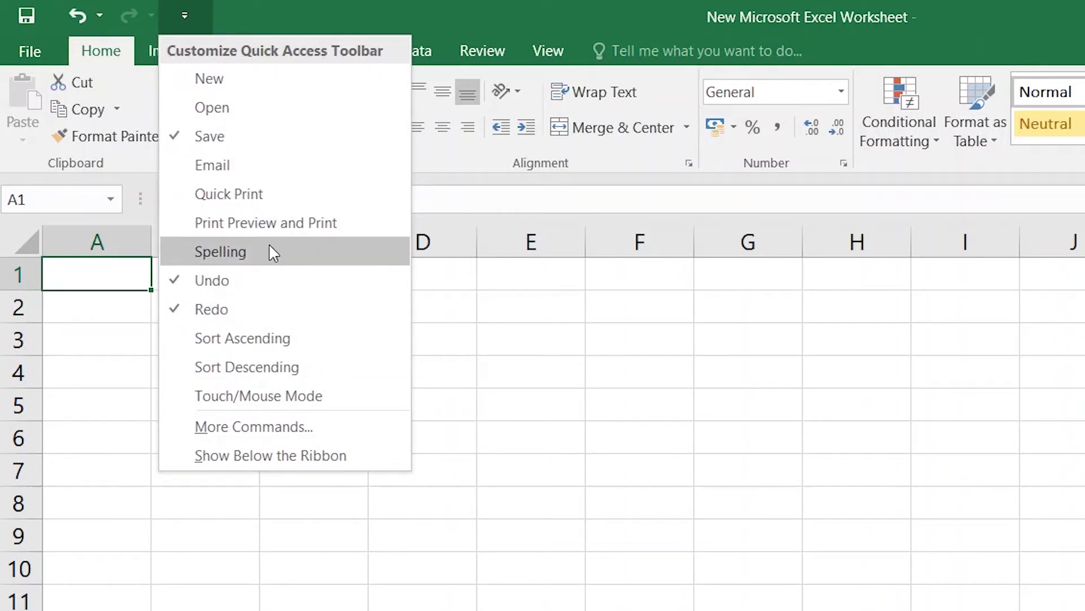
click(502, 332)
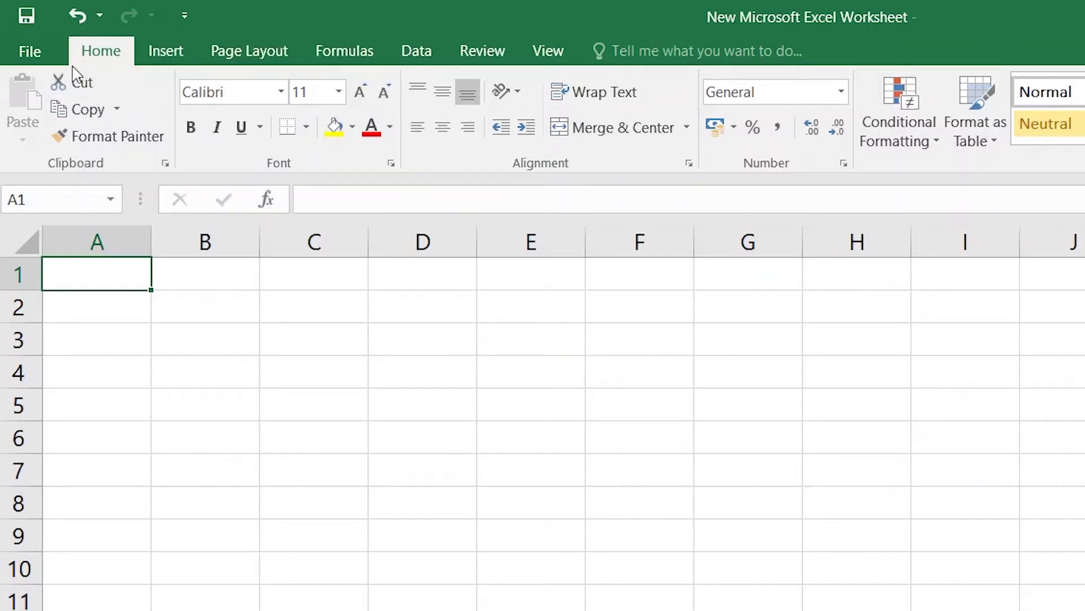
click(31, 50)
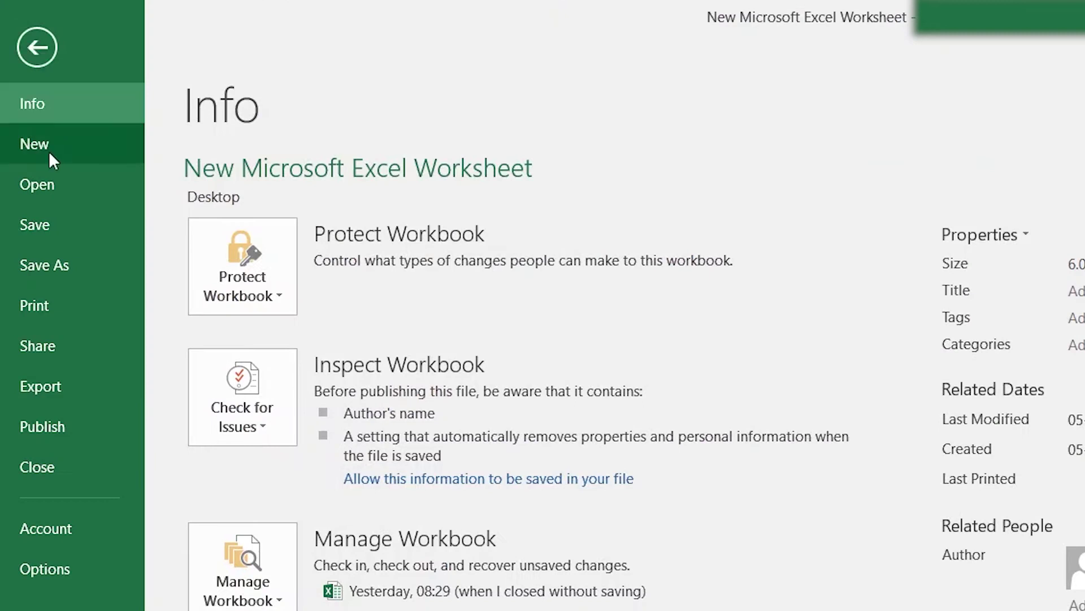
click(47, 312)
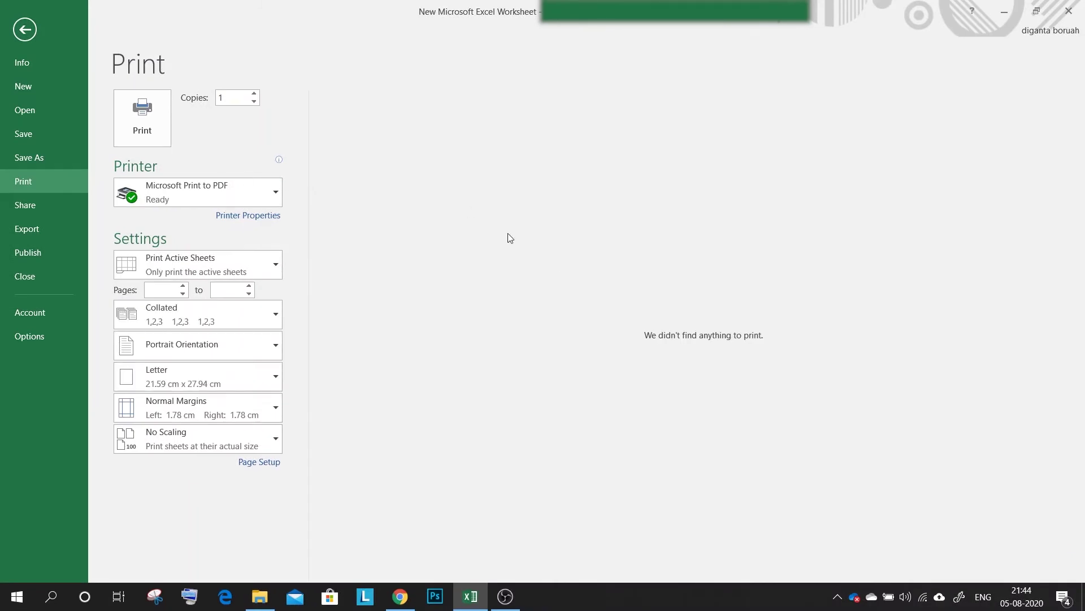
click(34, 38)
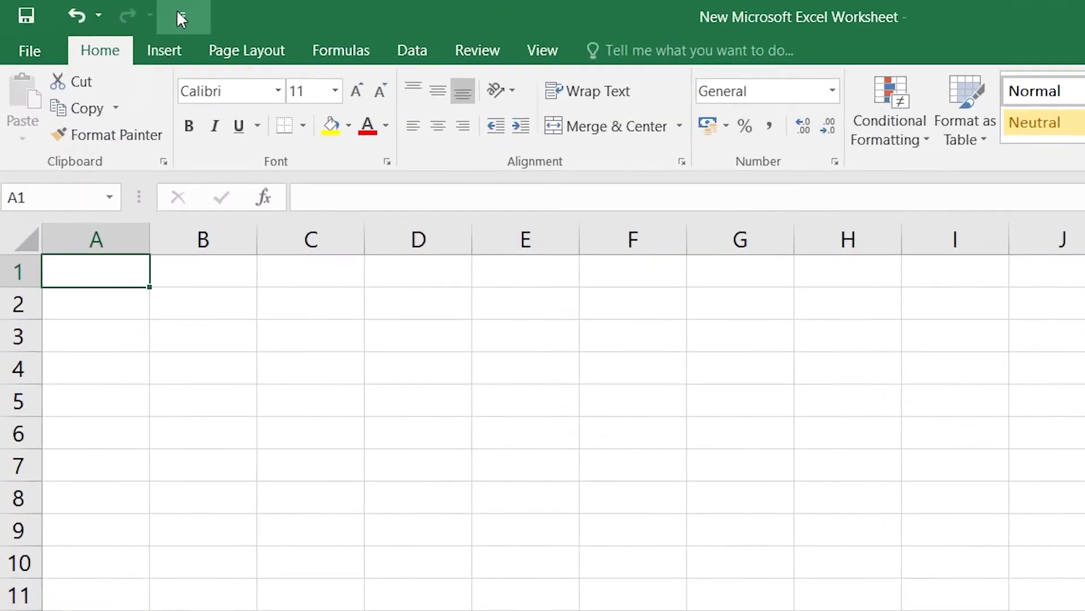
Step: Add Print Preview and Print to the Quick Access Toolbar and use it to view the Print page
click(181, 16)
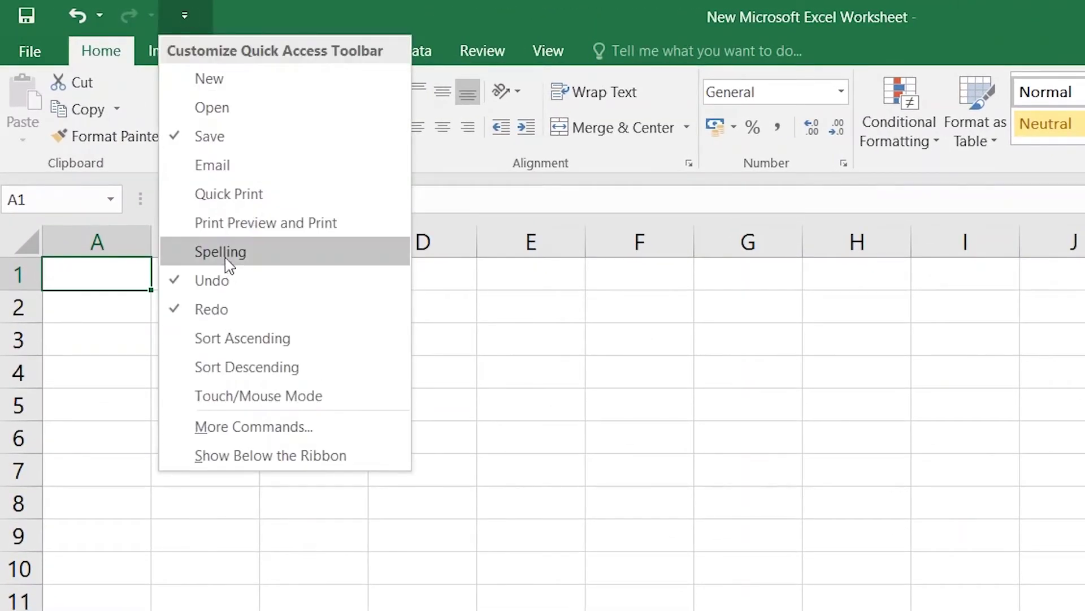
click(309, 231)
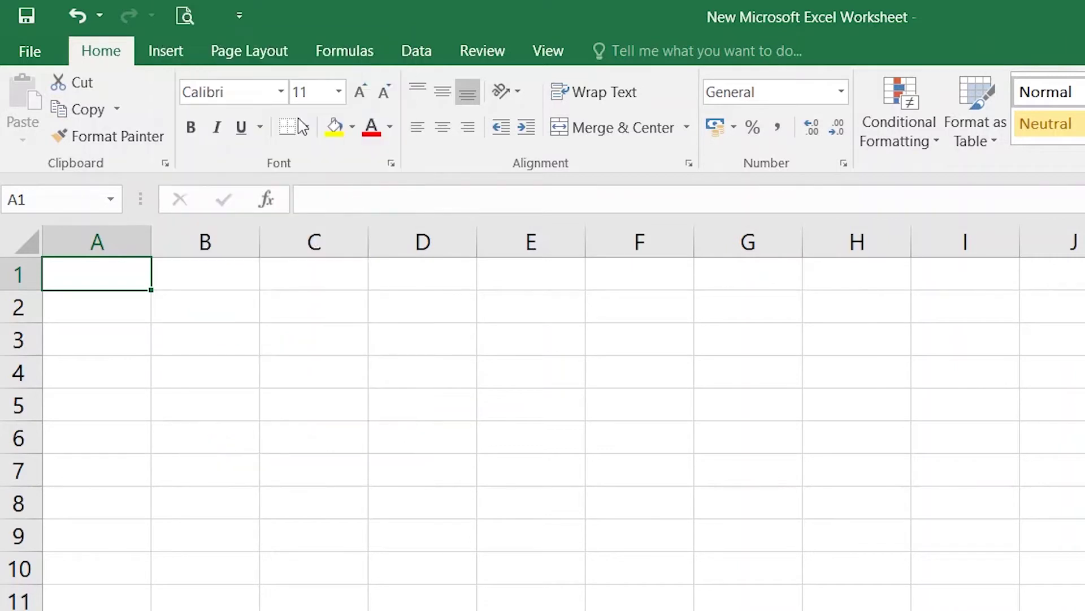
click(182, 15)
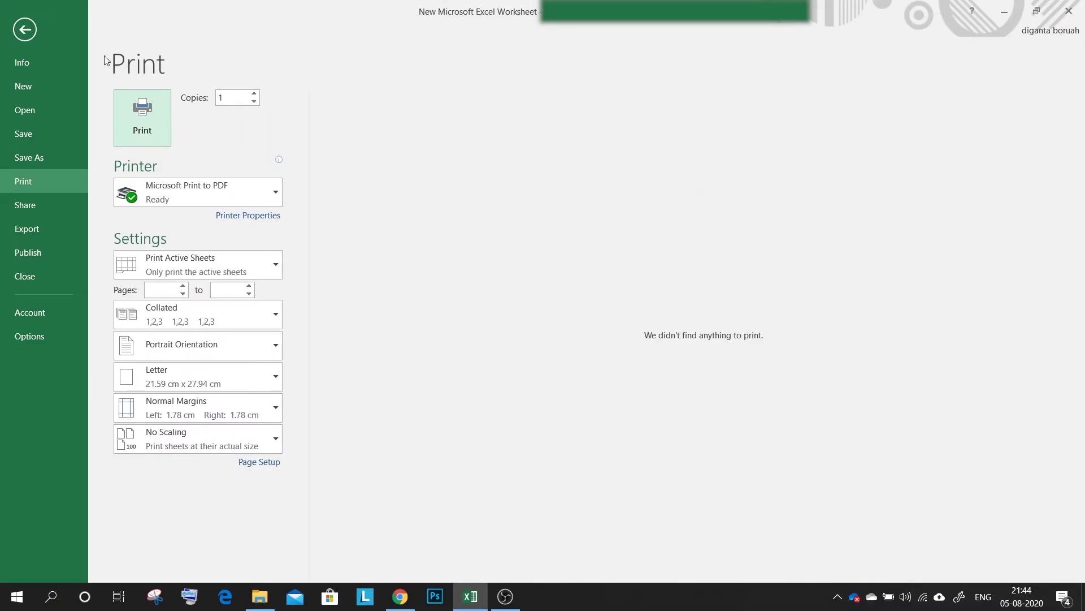
click(26, 31)
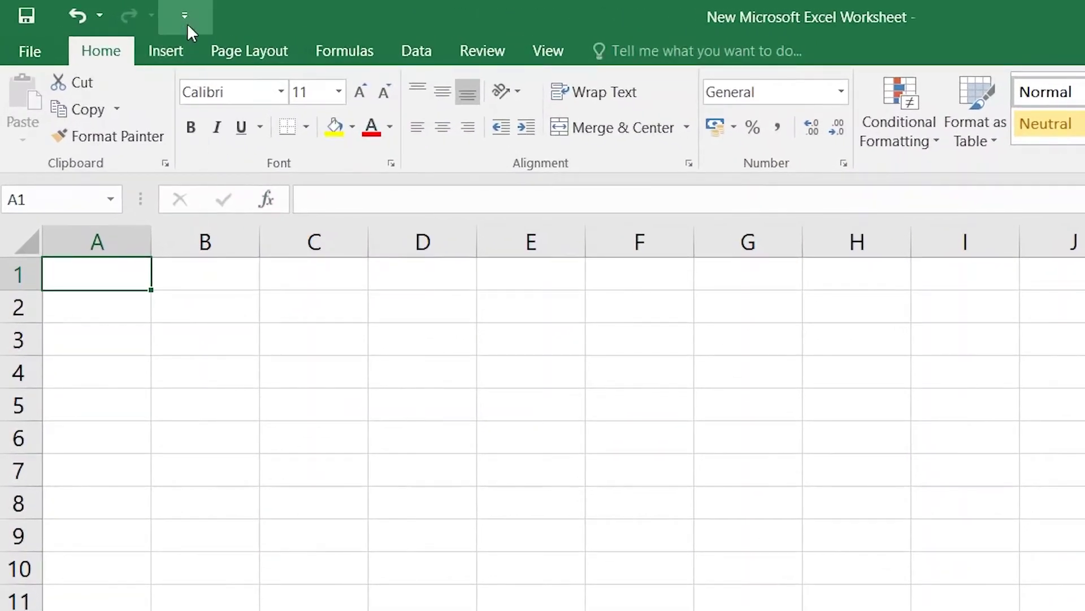
Step: Add the Refresh All command from the popular commands to the Quick Access Toolbar for all documents
click(185, 17)
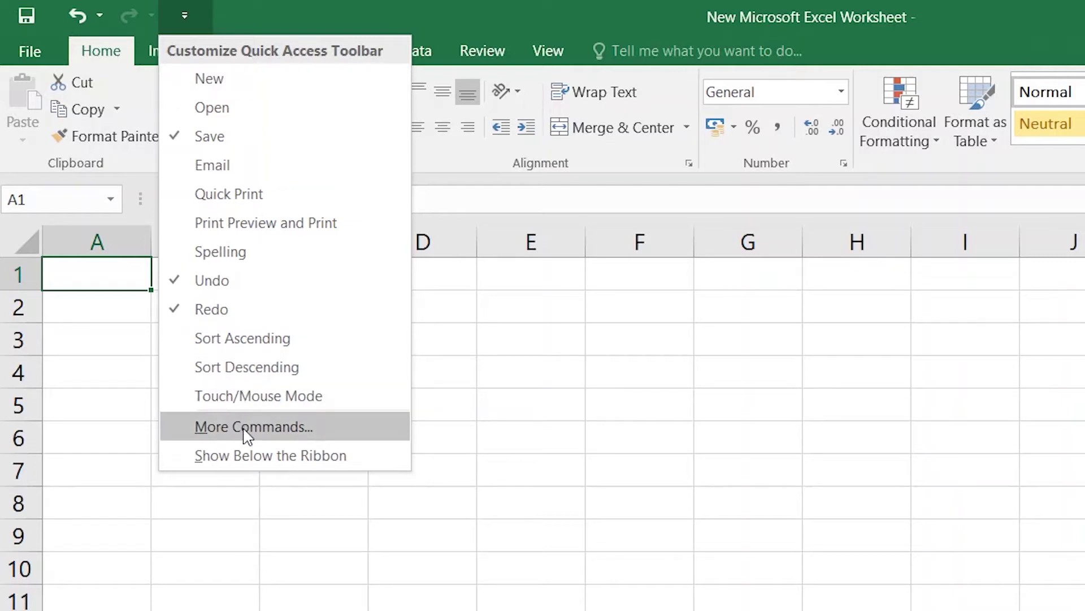
click(275, 431)
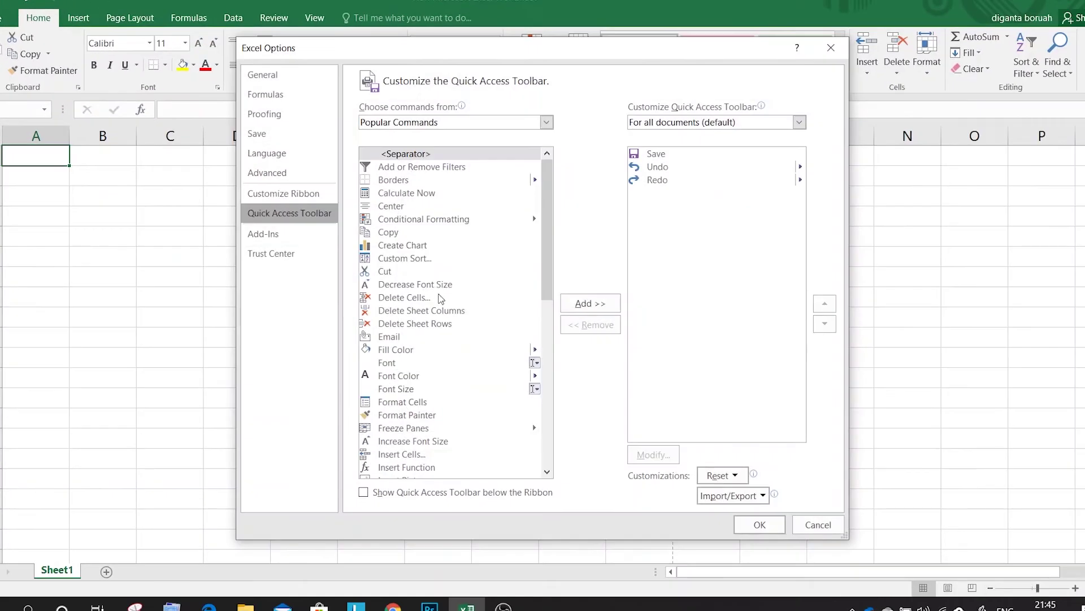
drag(548, 171, 545, 339)
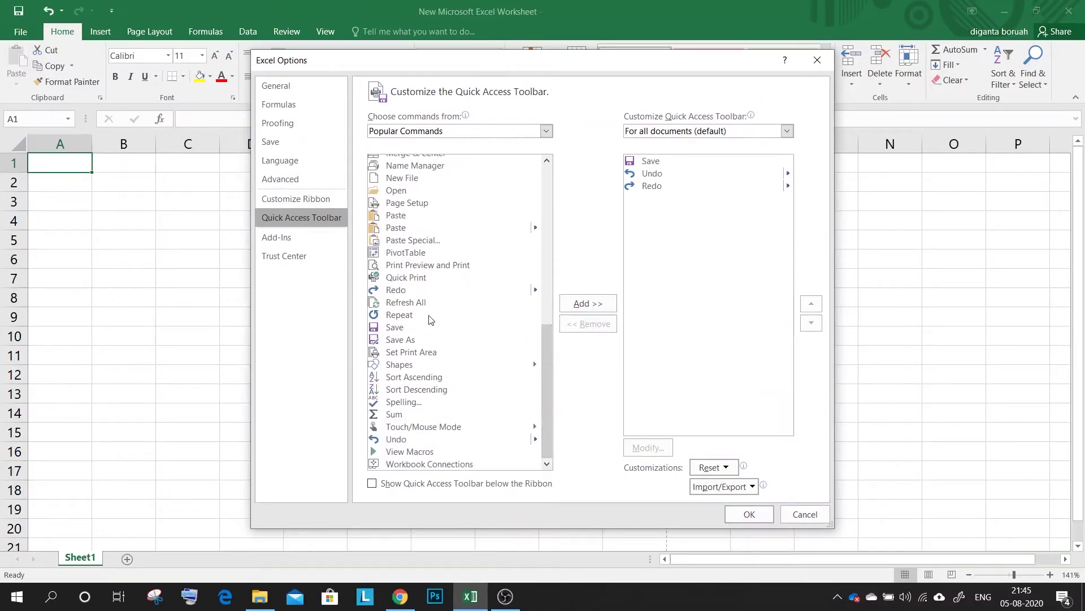
click(399, 305)
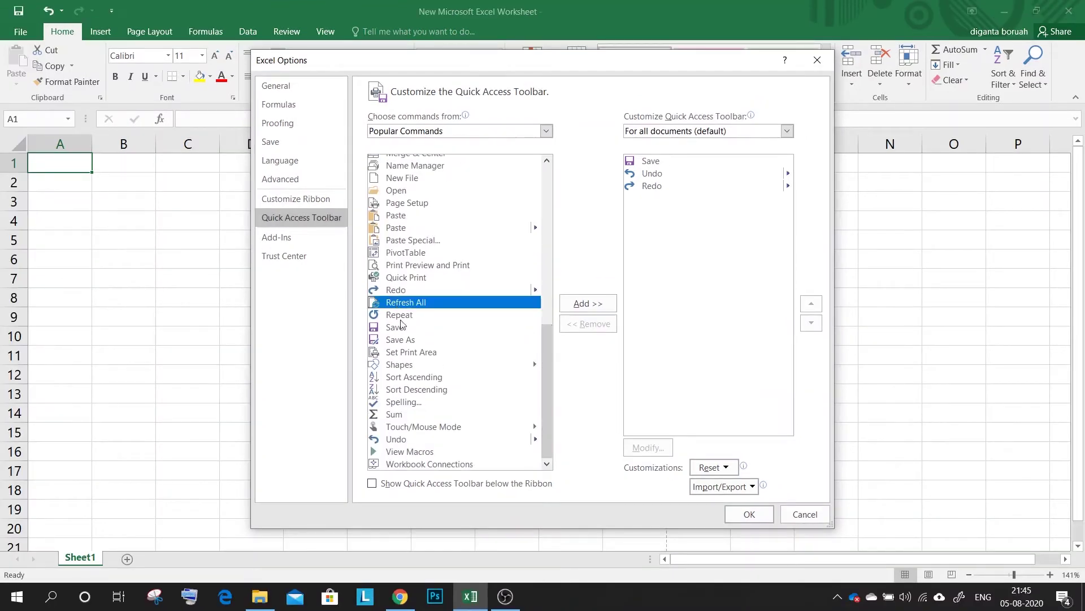
click(582, 305)
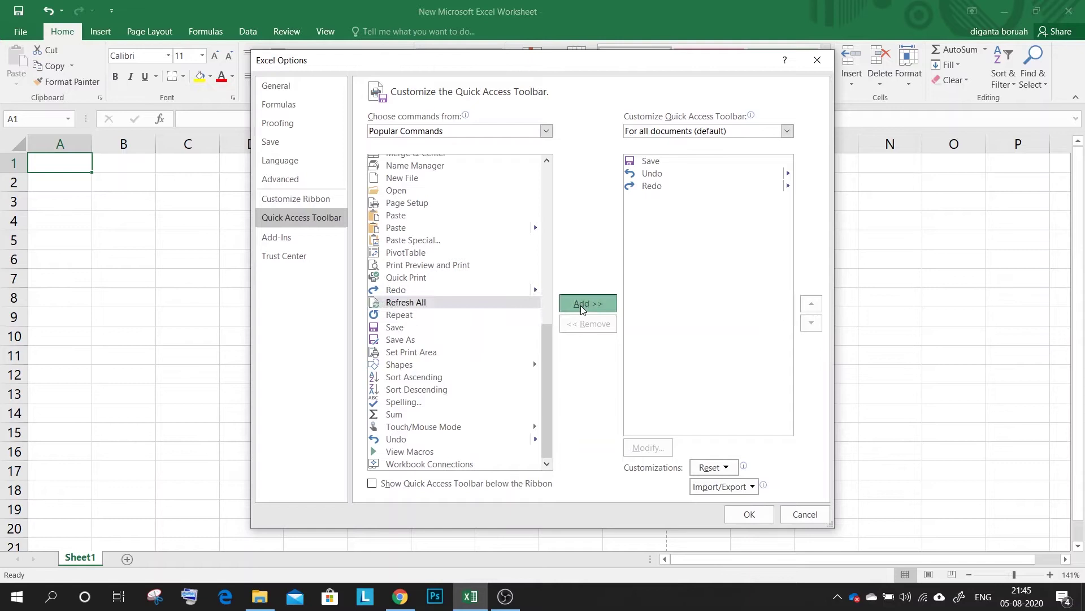
click(749, 515)
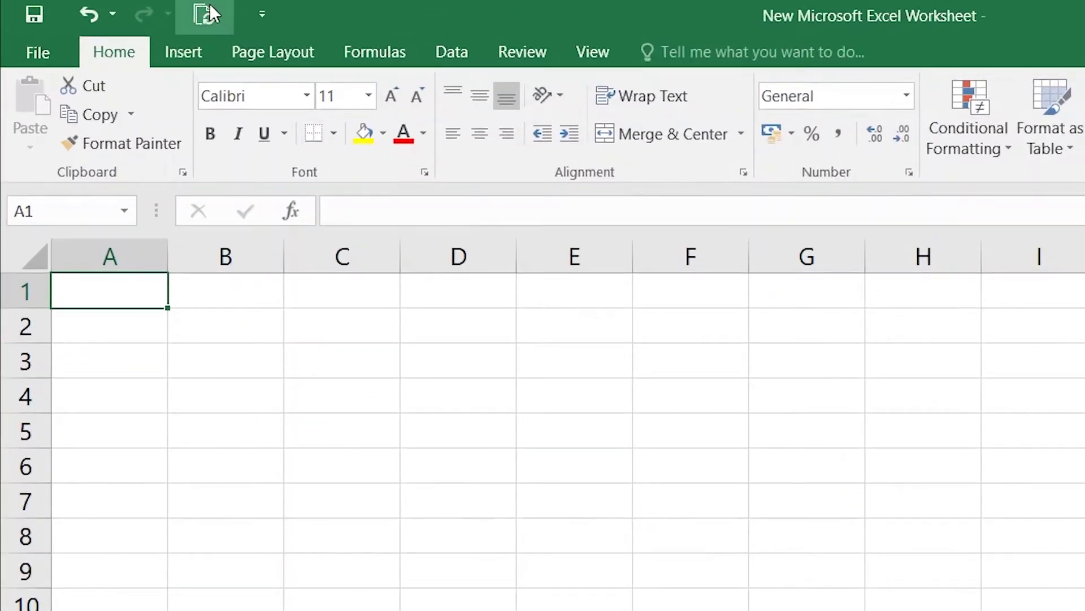
Step: Remove the Refresh All command from the Quick Access Toolbar through the Excel options
click(262, 15)
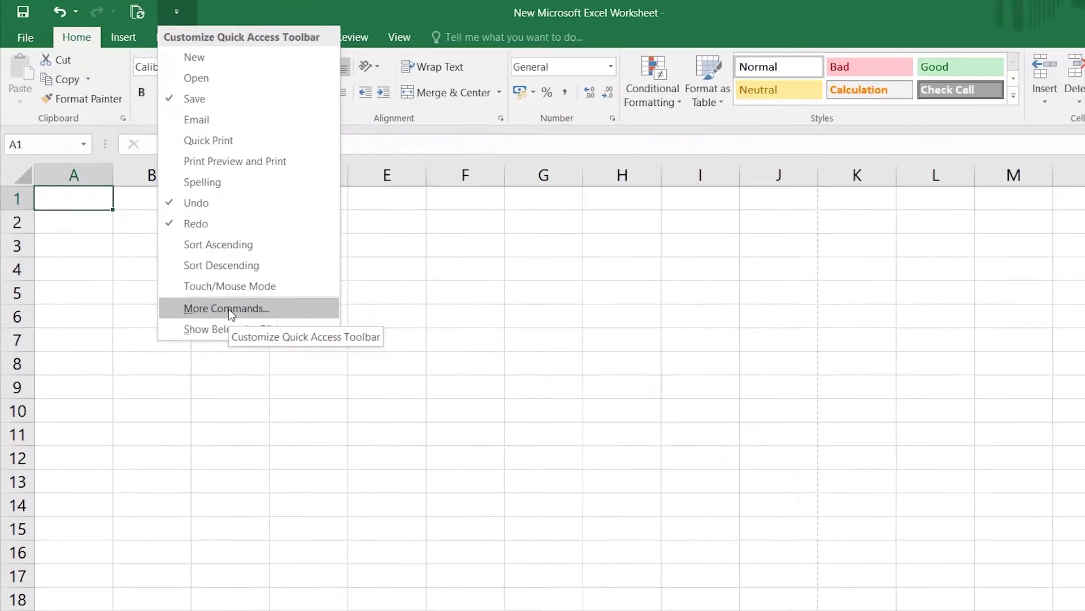
click(300, 455)
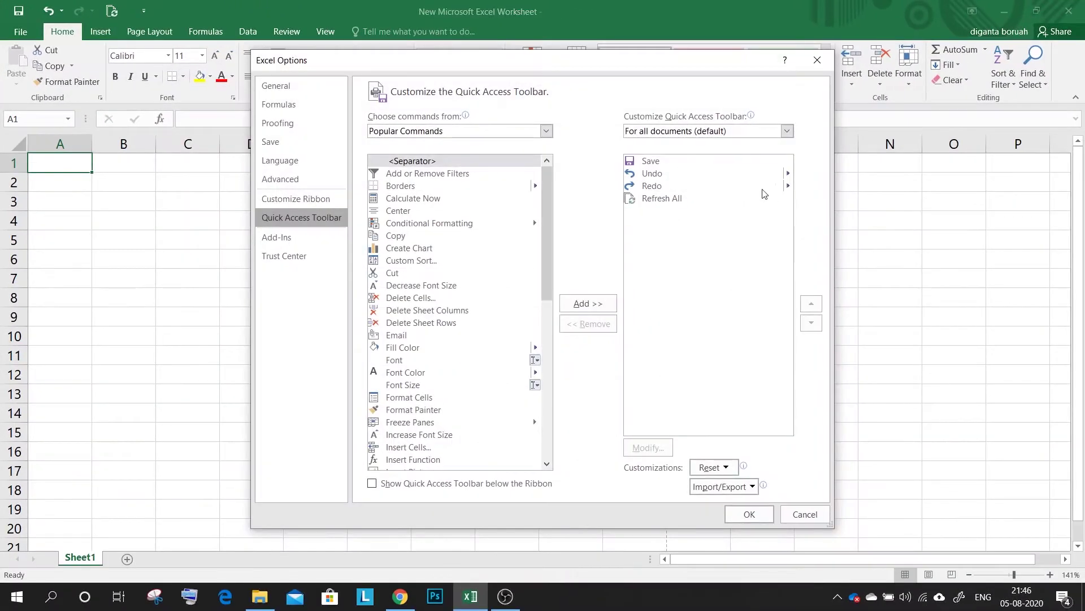
click(667, 199)
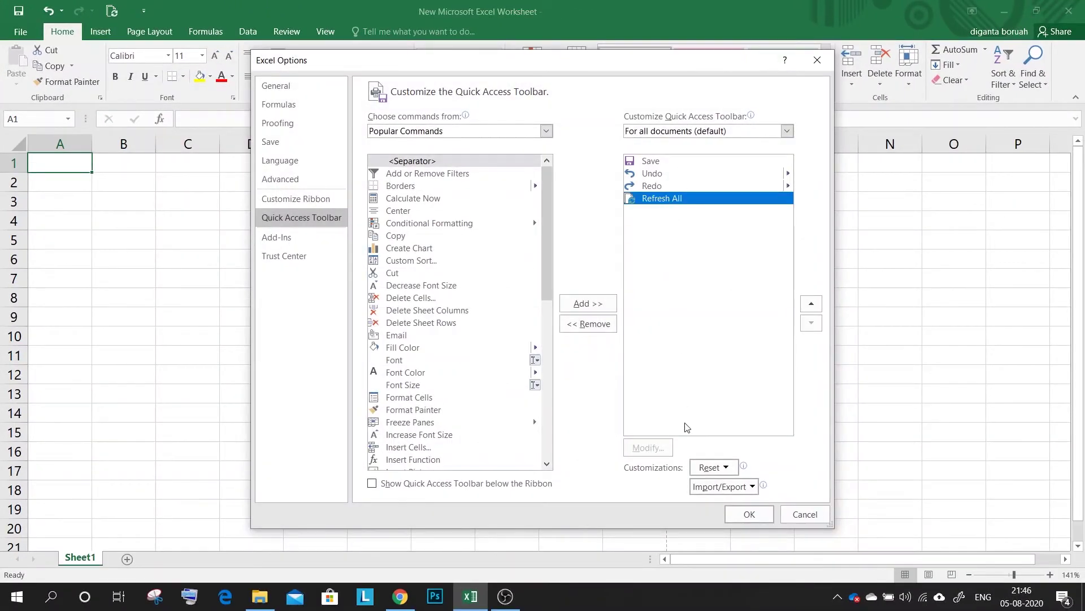
click(595, 326)
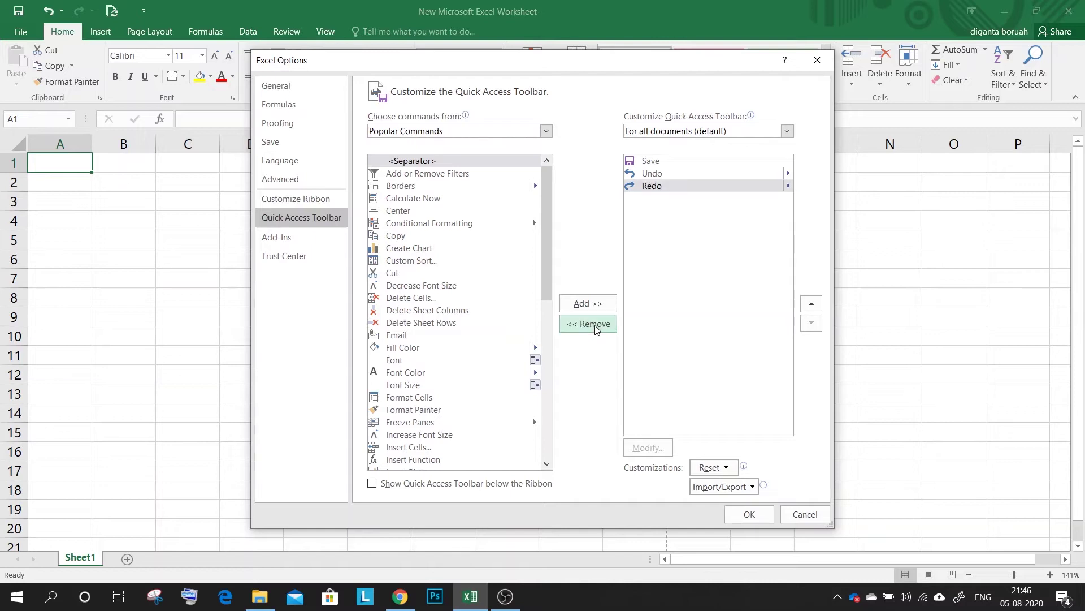
click(749, 514)
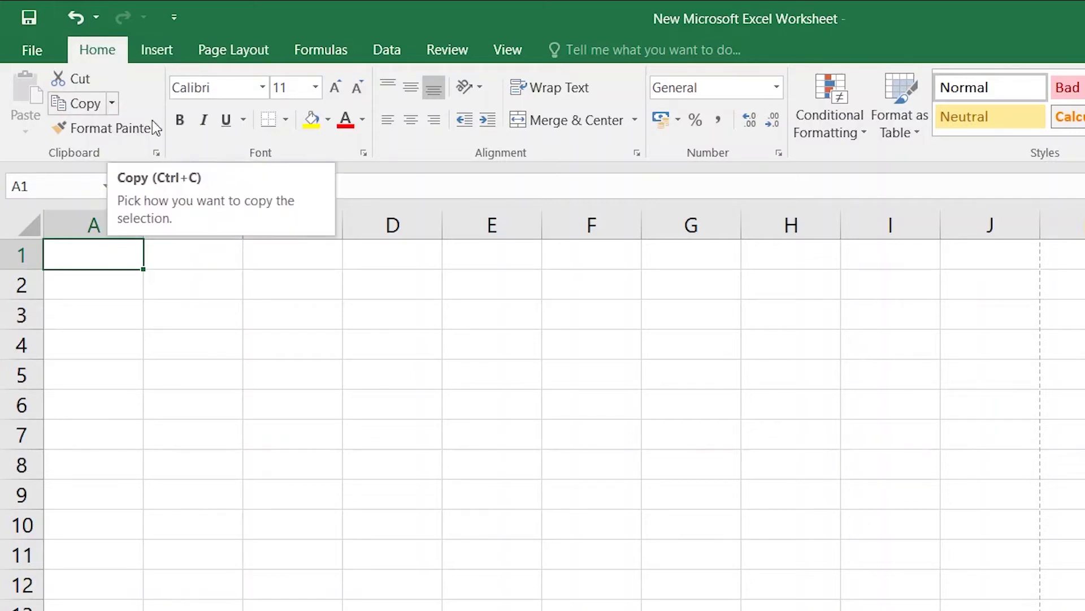
Step: Add the Wrap Text command from the ribbon to the Quick Access Toolbar and remove it again
right_click(566, 91)
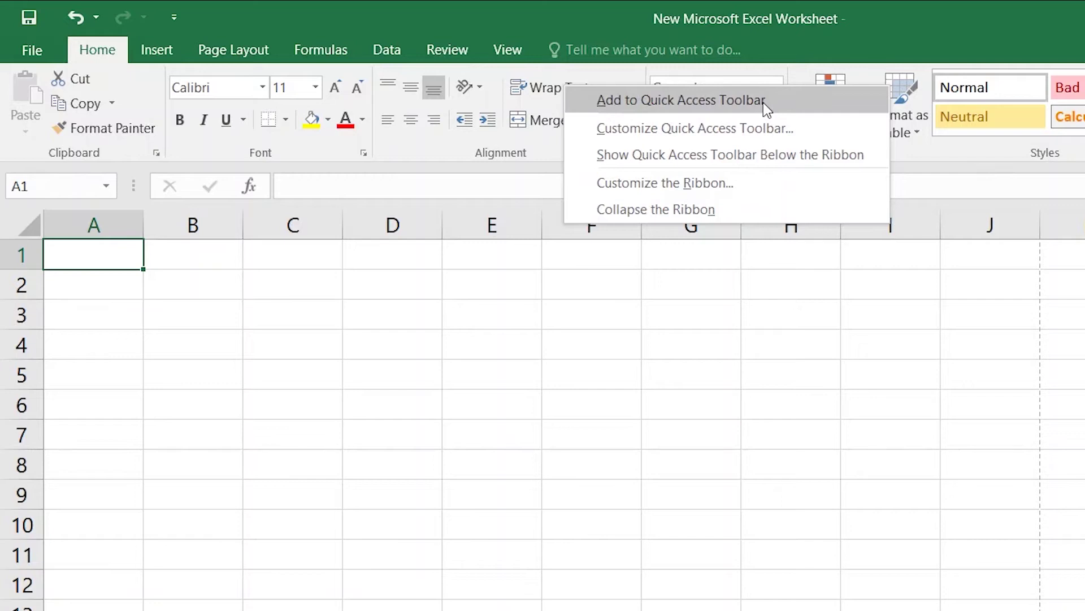
click(693, 102)
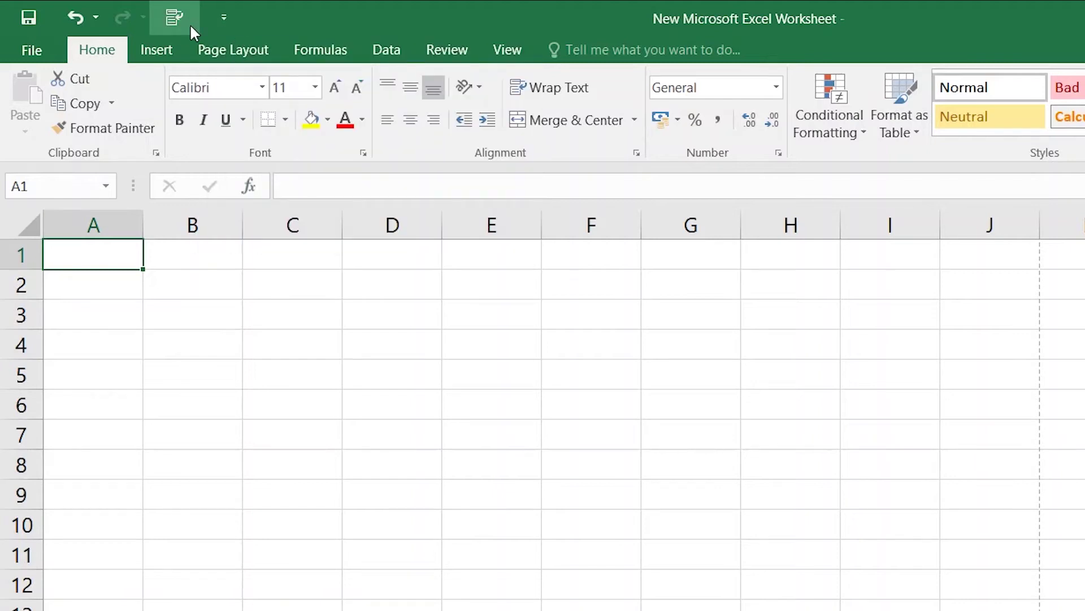
right_click(174, 16)
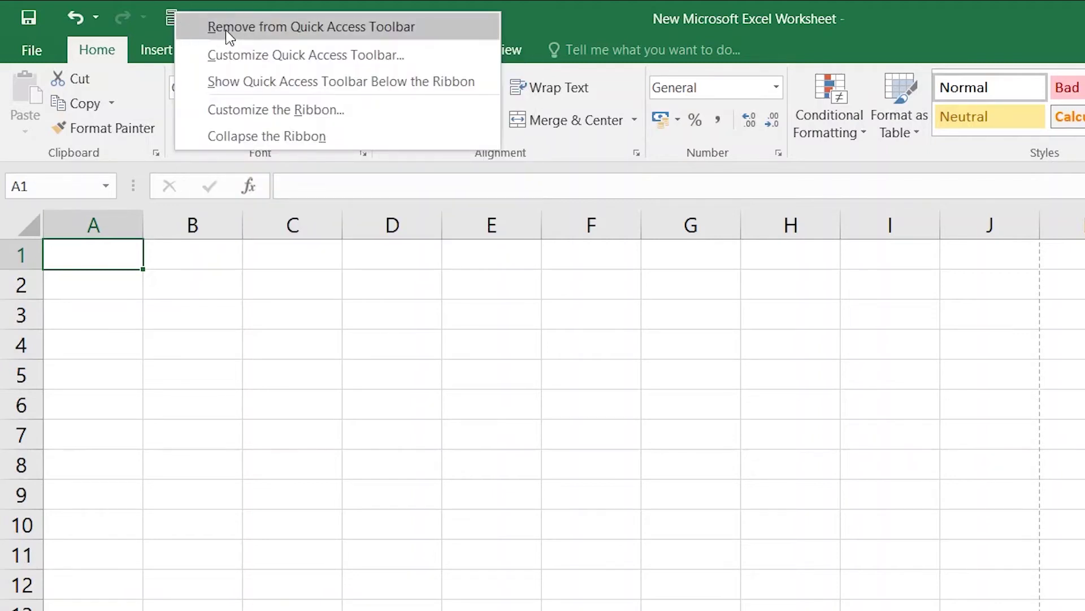
click(384, 31)
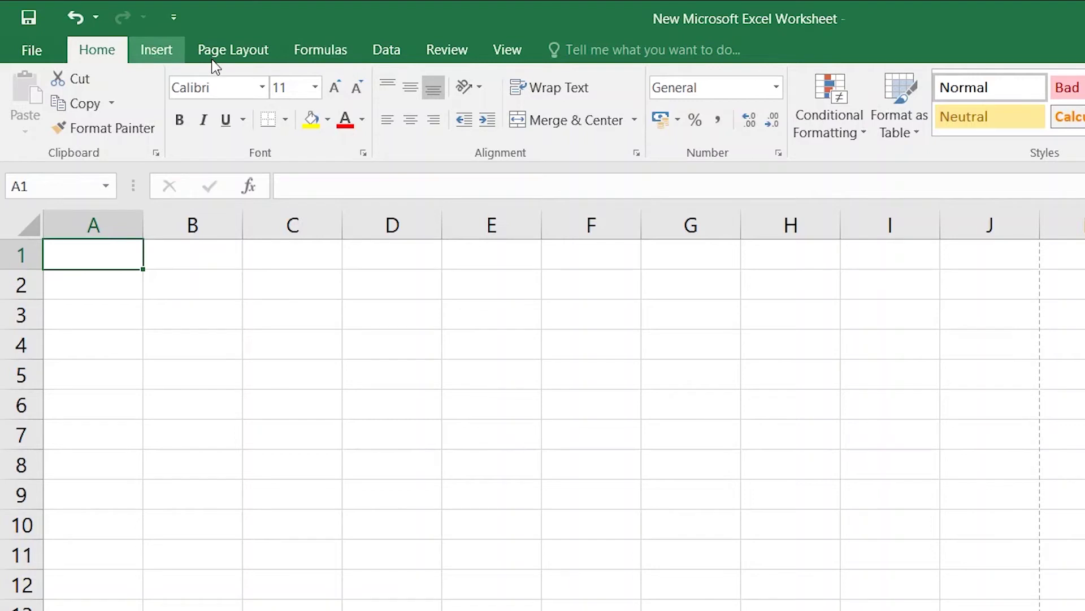
Step: Show the Insert commands and explore the worksheet by selecting cell B3, the visible cell grid and cell D10
click(156, 49)
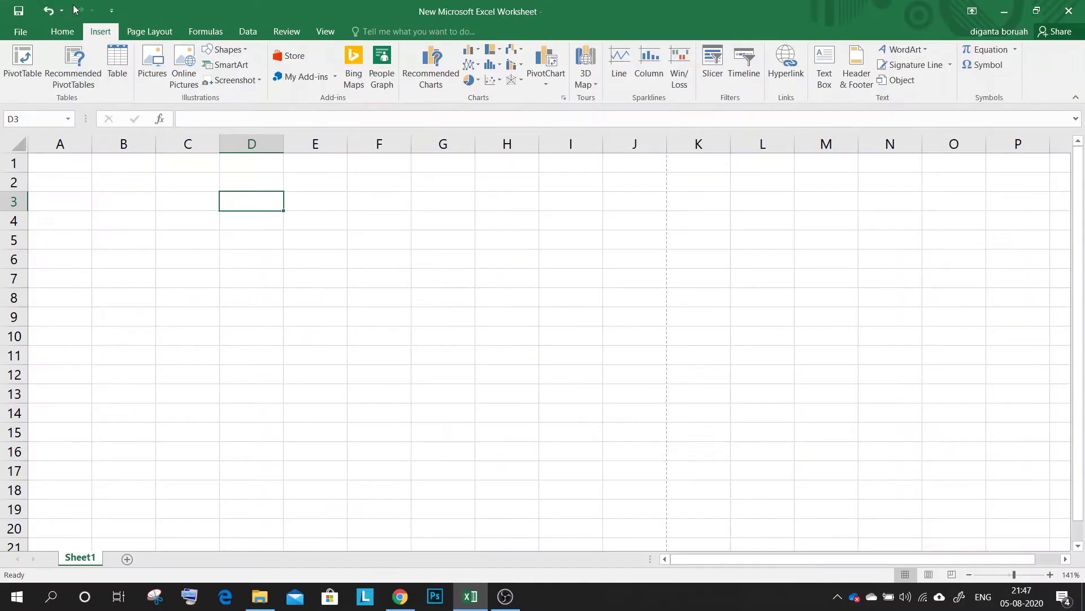
click(131, 205)
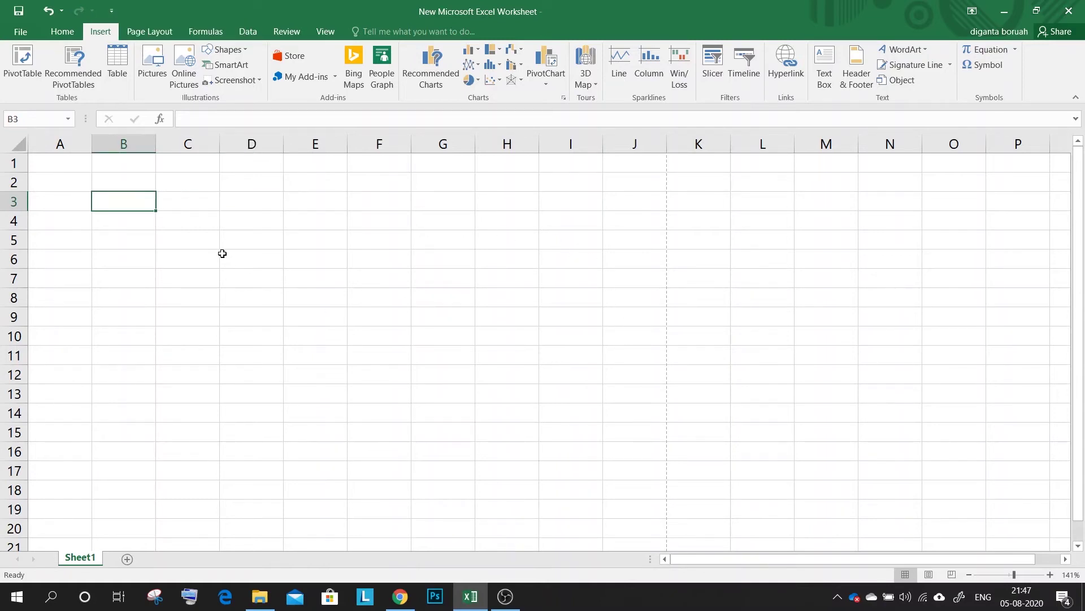
drag(67, 165, 1020, 532)
click(262, 328)
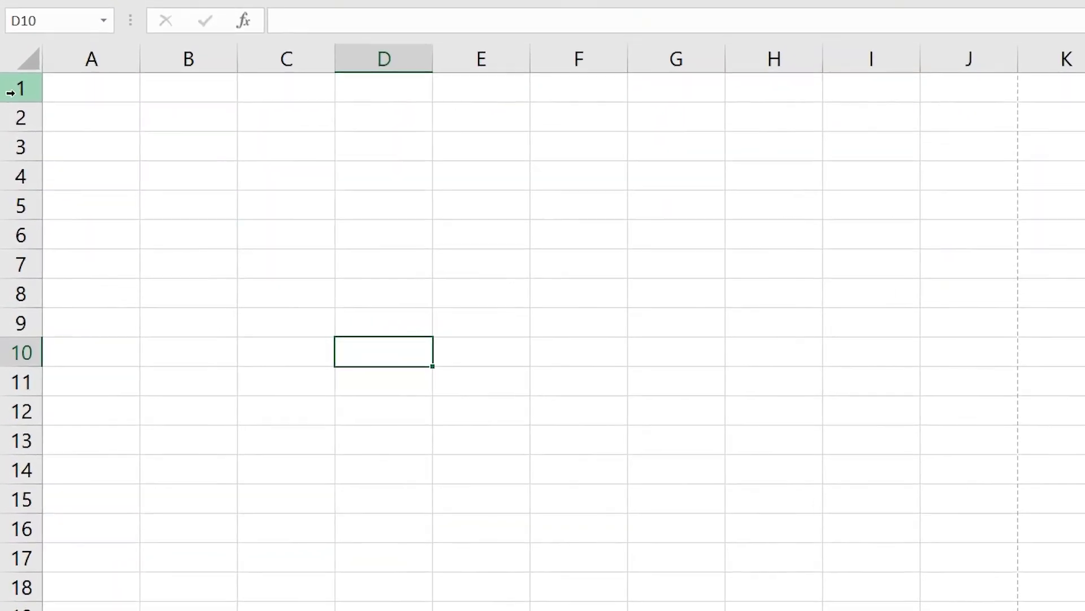
Step: Select entire rows 1, 2 and 4 one after another using their row numbers
click(17, 87)
click(19, 115)
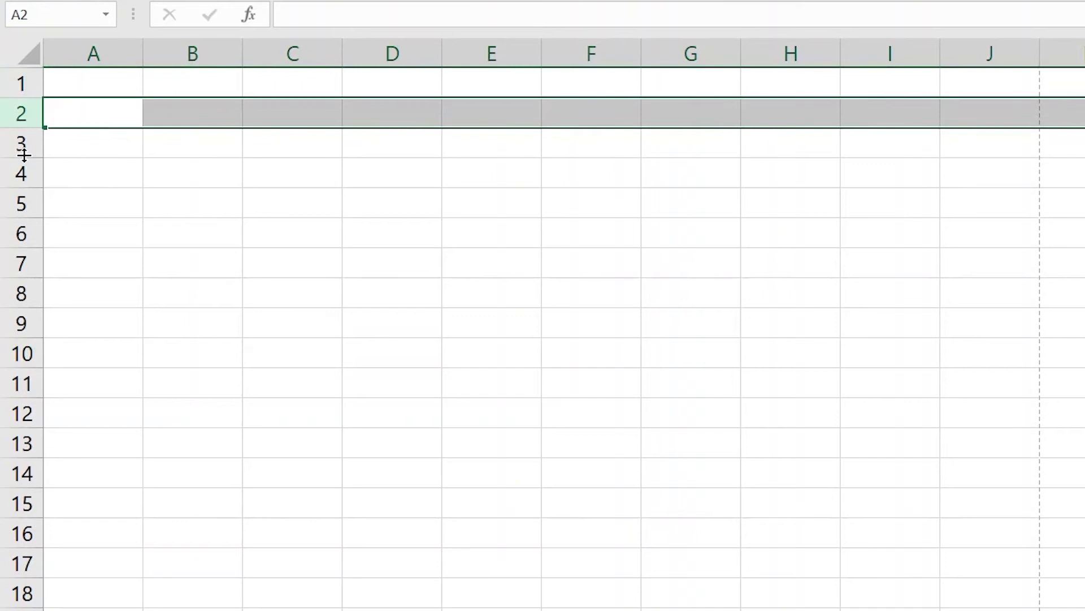
click(19, 172)
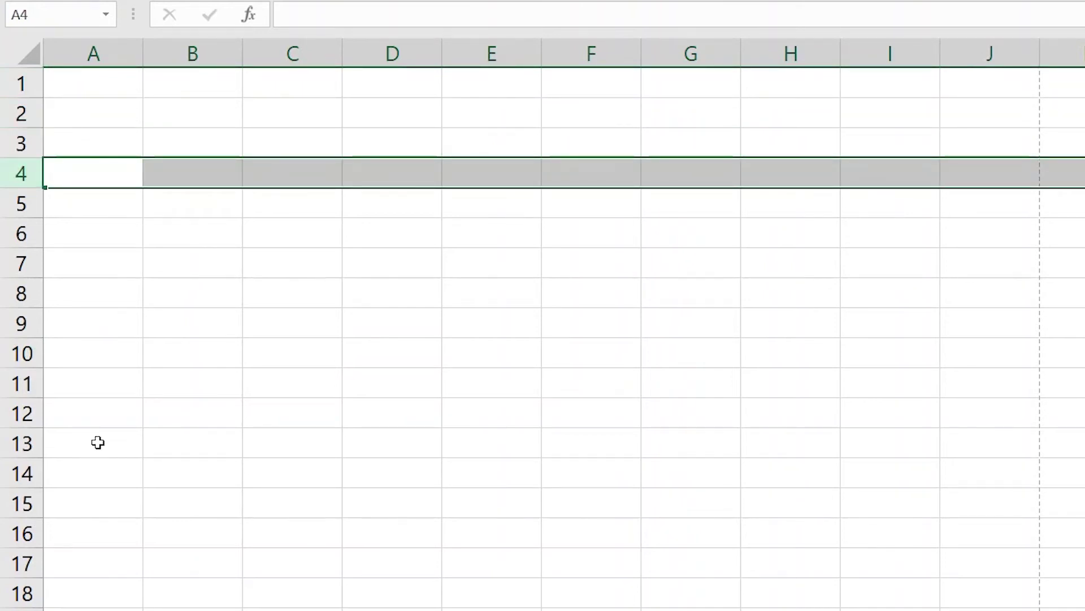
Step: Select entire columns A, C and D one after another using their column letters
click(120, 52)
click(293, 52)
click(402, 53)
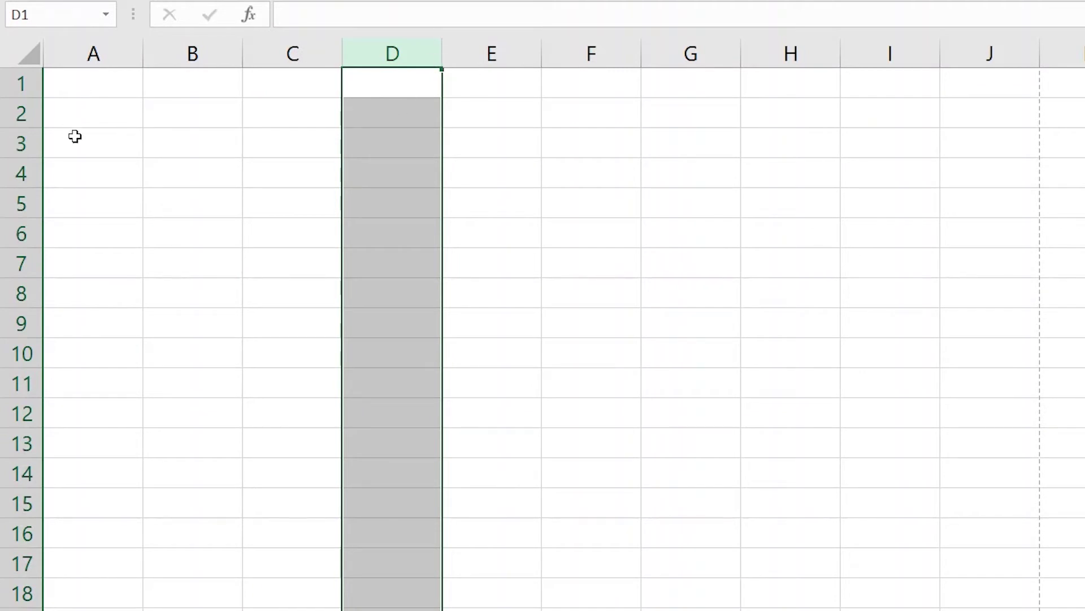
Step: From cell A1, jump to the worksheet's last row and last column, and return to A1
click(85, 86)
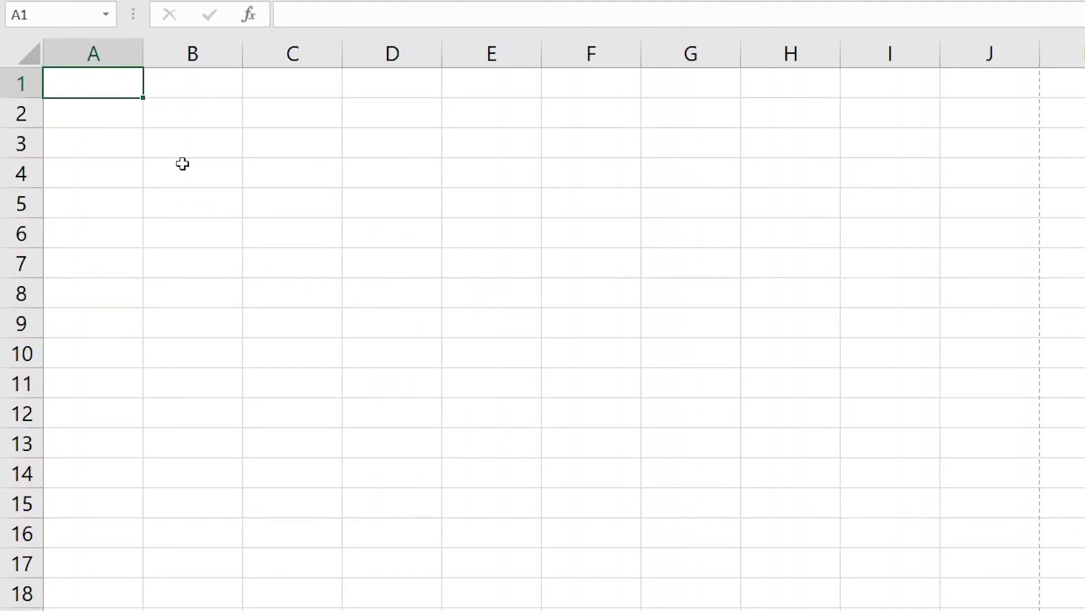
key(ctrl+Down)
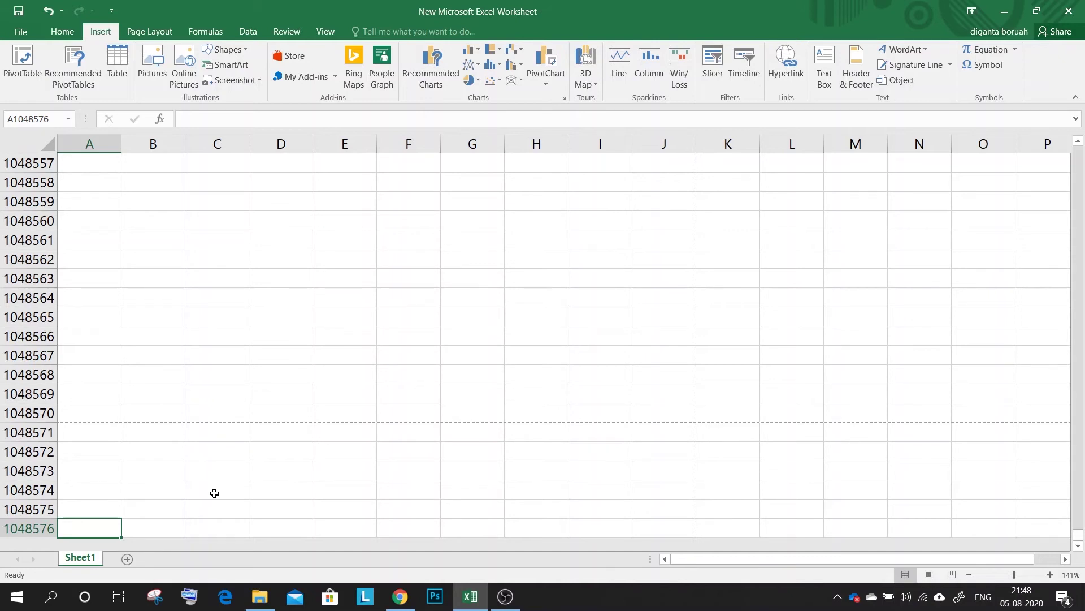
key(ctrl+Right)
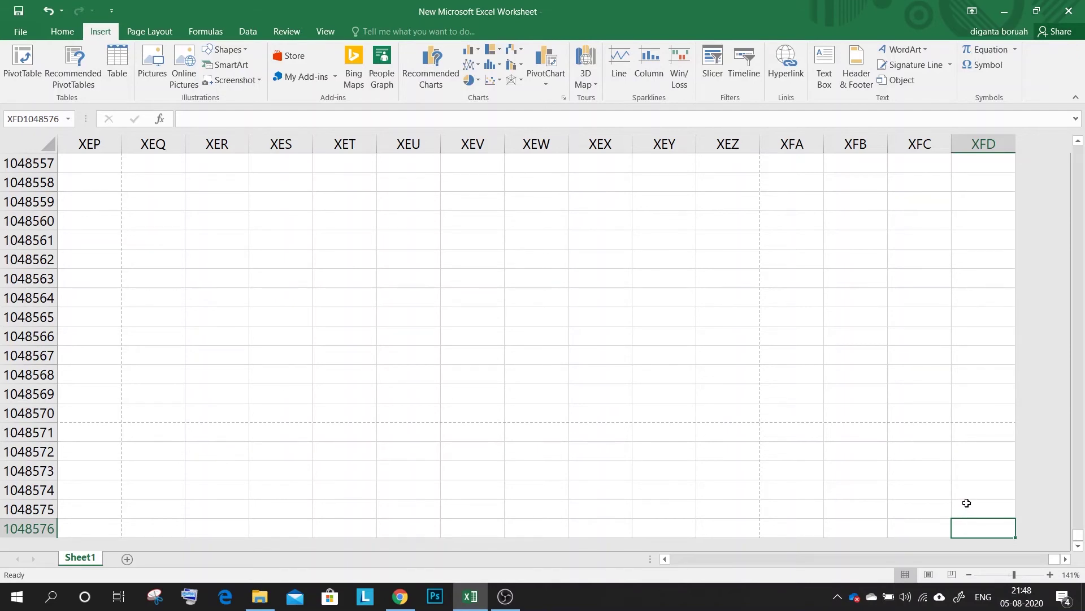
key(ctrl+Home)
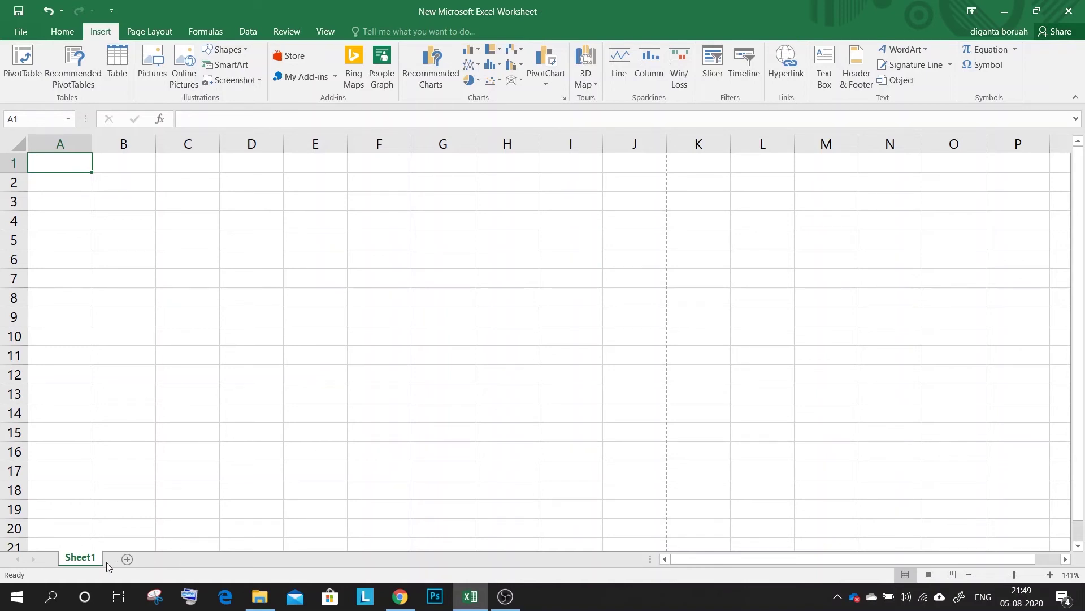
Step: Add two new blank worksheets after Sheet1 in the workbook
click(127, 560)
click(167, 559)
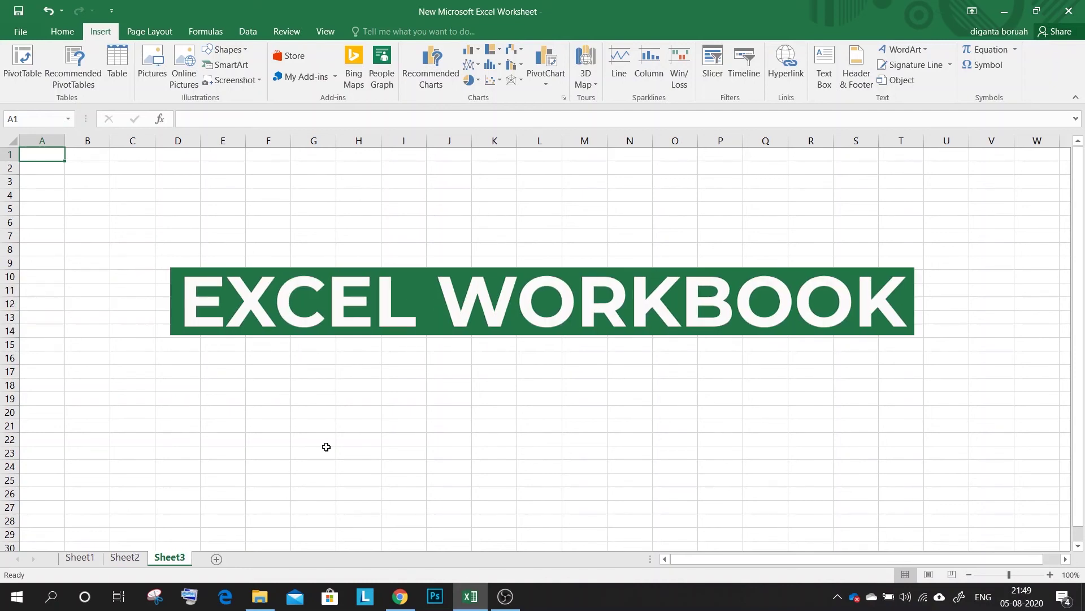
Step: Switch back and forth among the Sheet1, Sheet2 and Sheet3 worksheets, ending on Sheet2
click(89, 558)
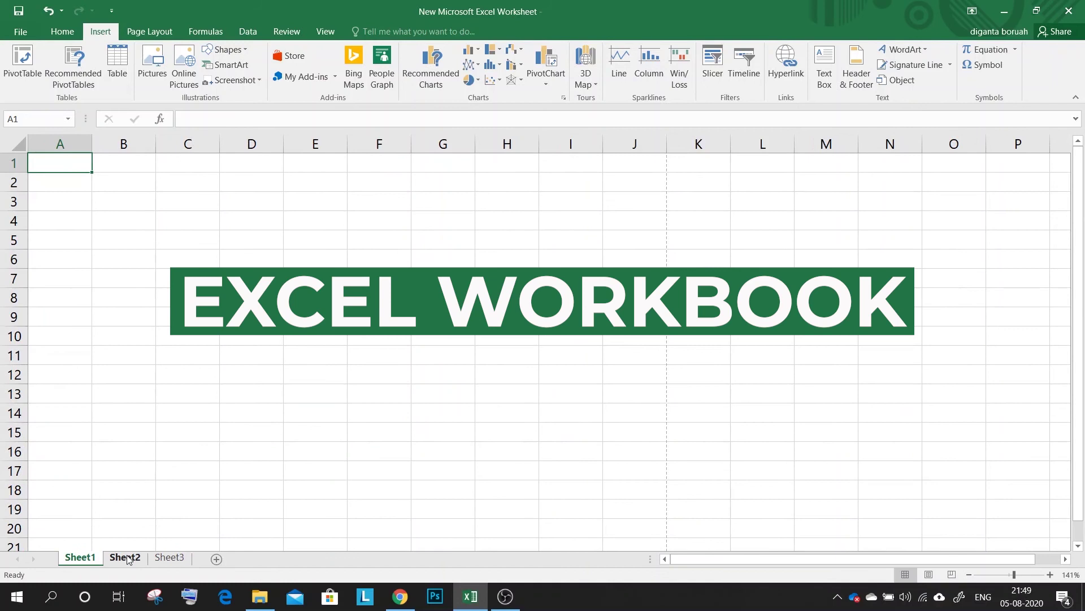
click(128, 559)
click(101, 558)
click(170, 558)
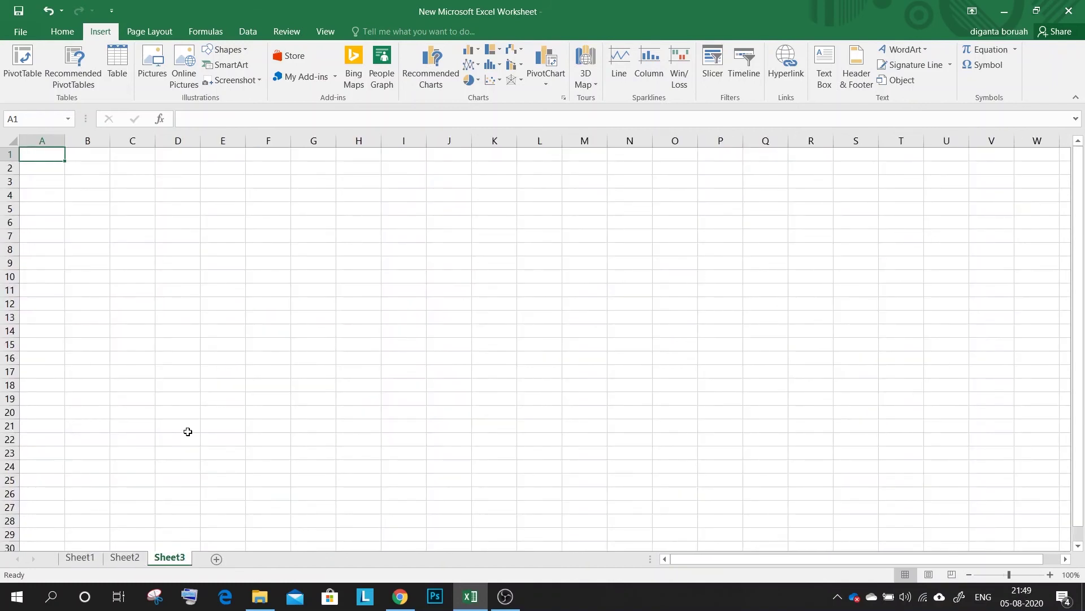
click(80, 558)
click(120, 559)
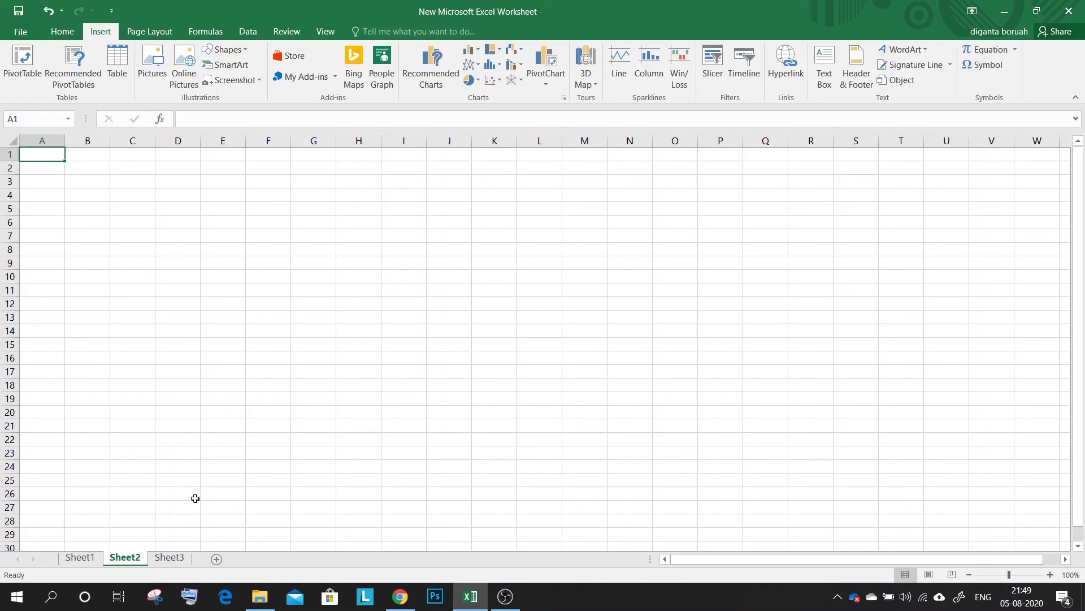
Step: Select cell F10 and the entire column I on Sheet2 to point out a cell and a column
click(275, 280)
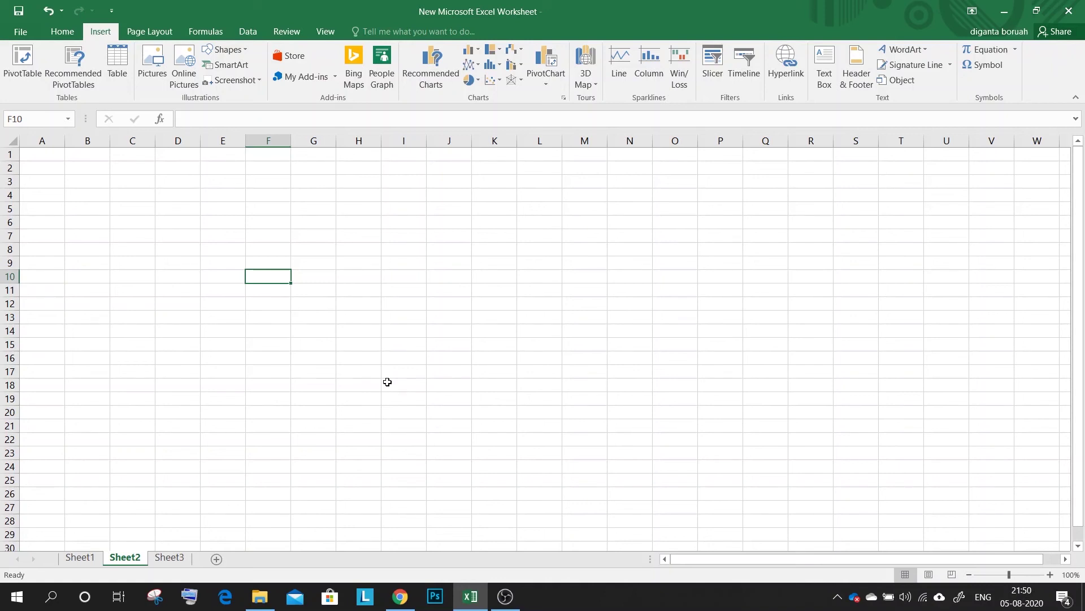
click(410, 141)
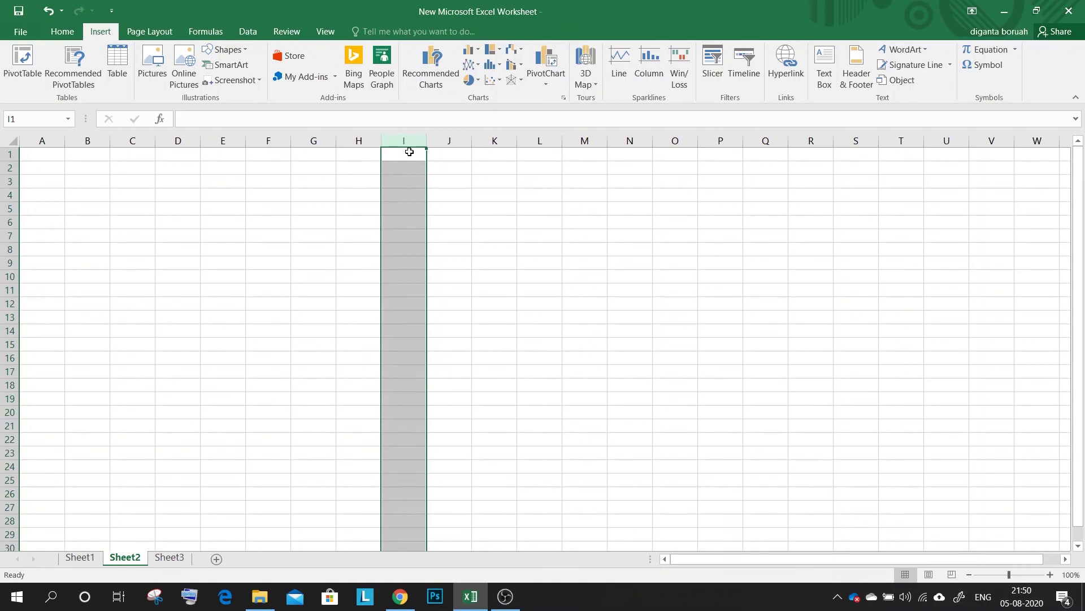
Step: From cell I1, jump to the last row and back up, and to the last column and back to A1
click(409, 152)
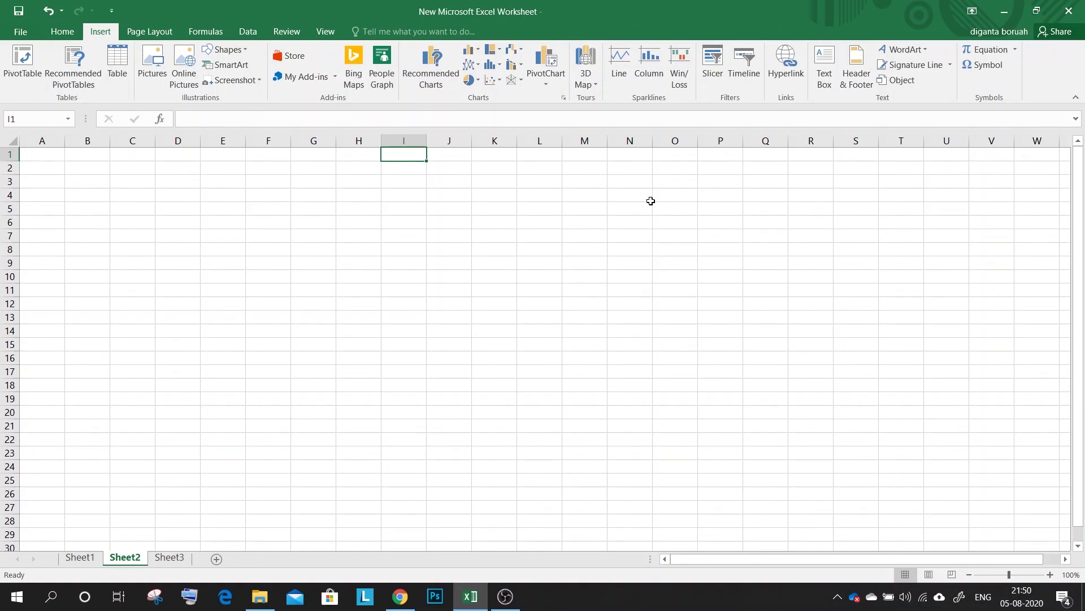
key(ctrl+Down)
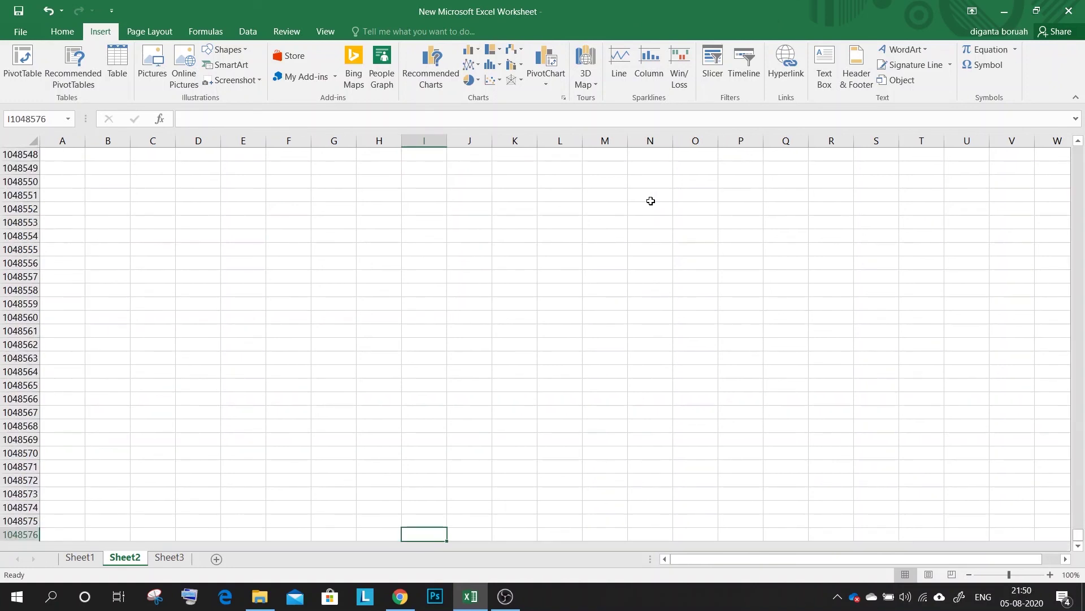
key(ctrl+Up)
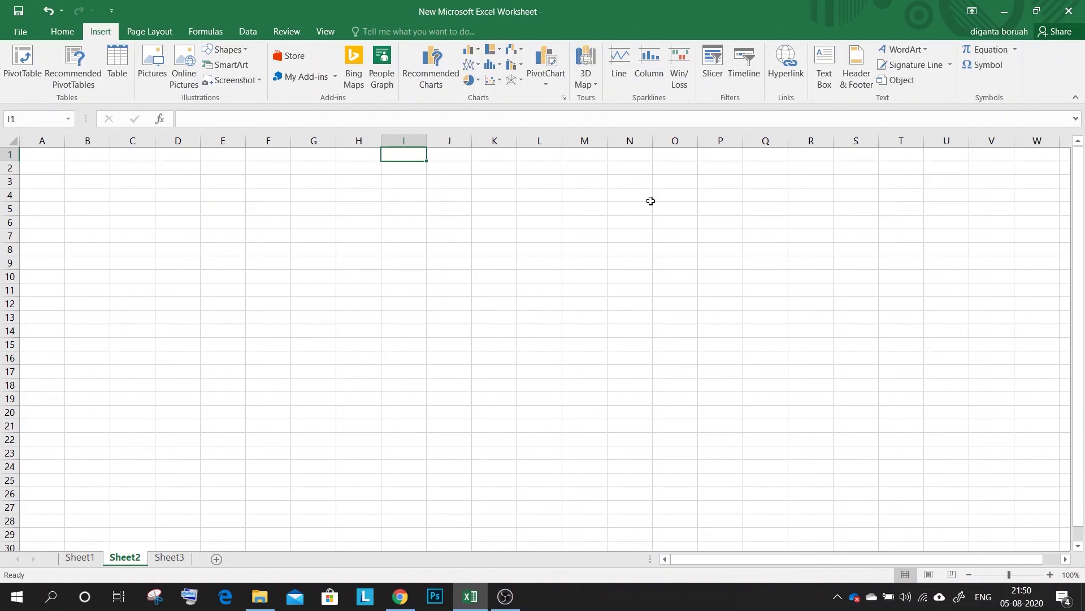
key(ctrl+Right)
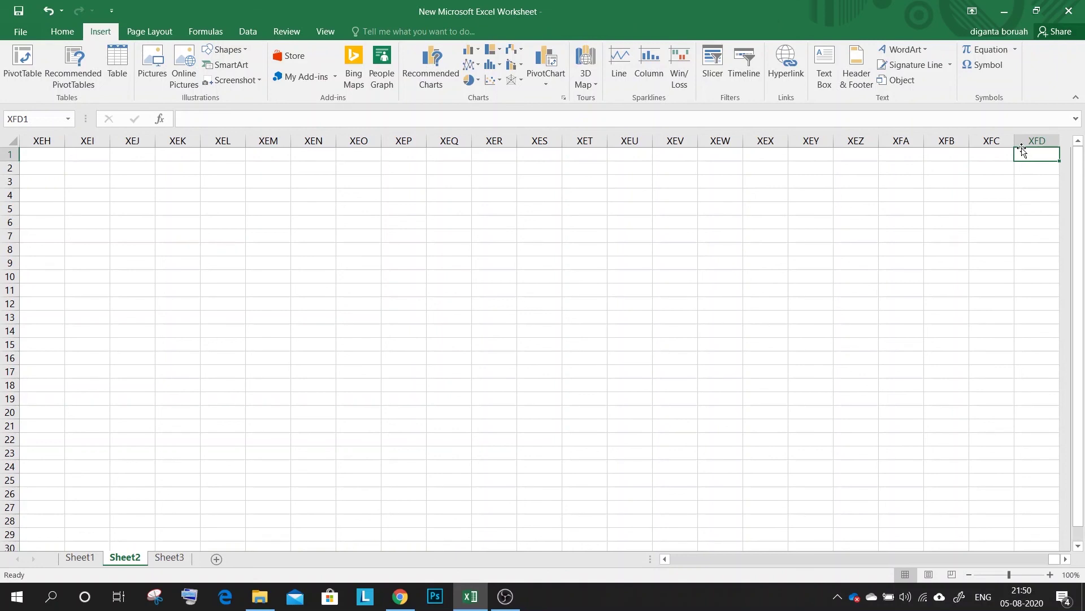
key(ctrl+Left)
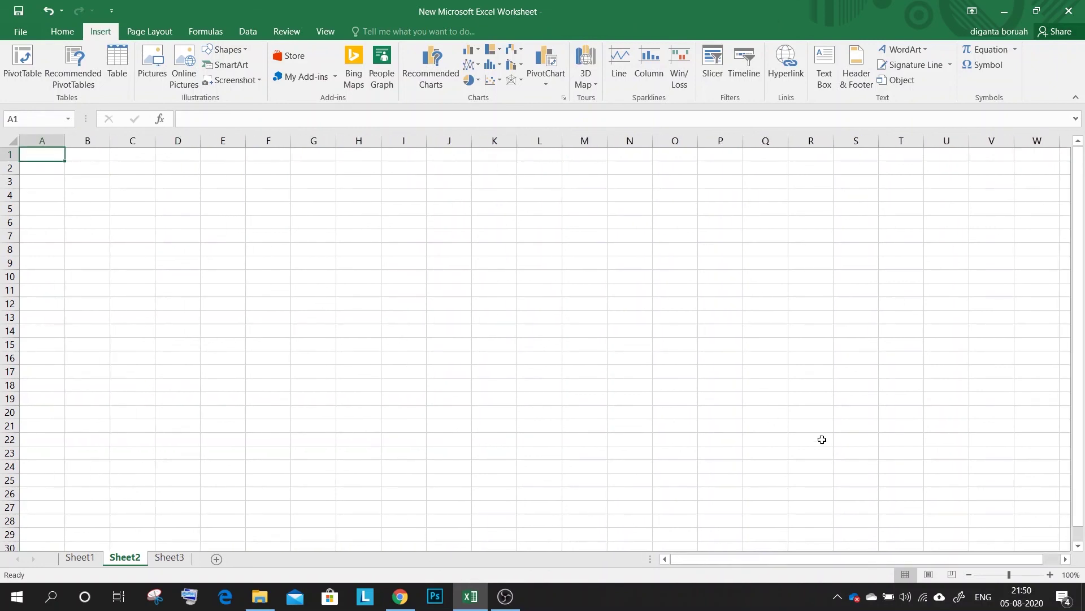
Step: Zoom the Sheet2 worksheet in to about 148%
drag(1011, 575, 1020, 575)
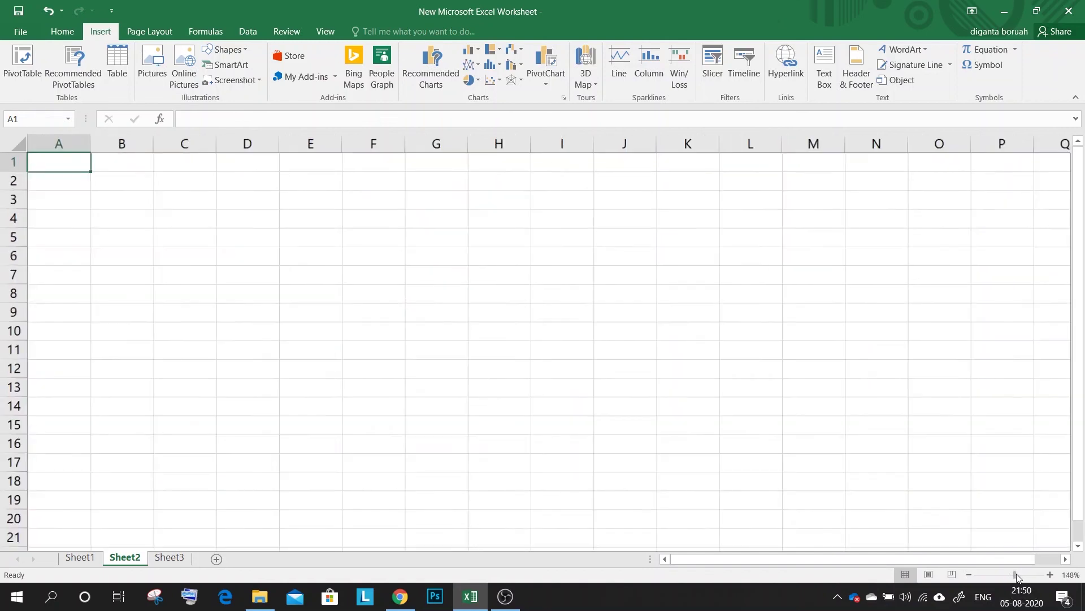